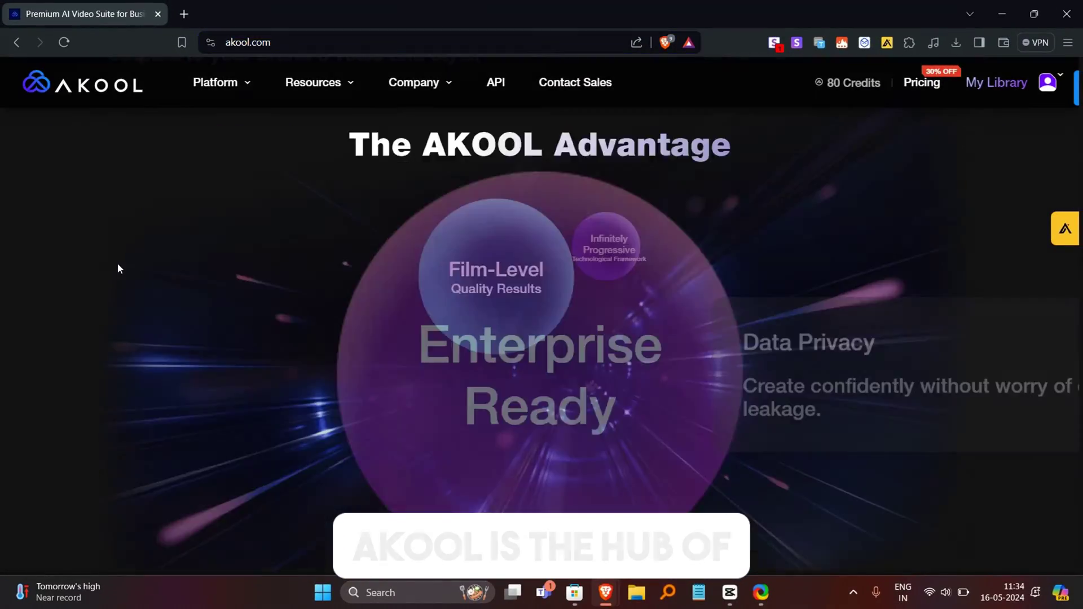
Preview the Video Translate, Image Generator, Realistic Avatar, Talking Photo and Background Change tools, then return to Face Swap.
scroll(117, 263, up, 15)
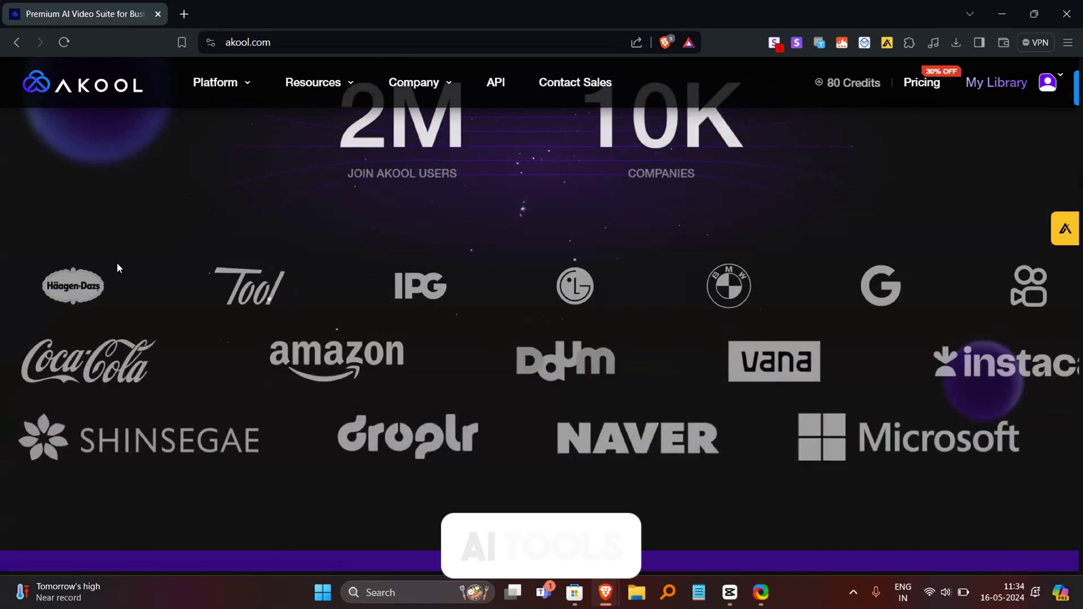
scroll(117, 262, up, 15)
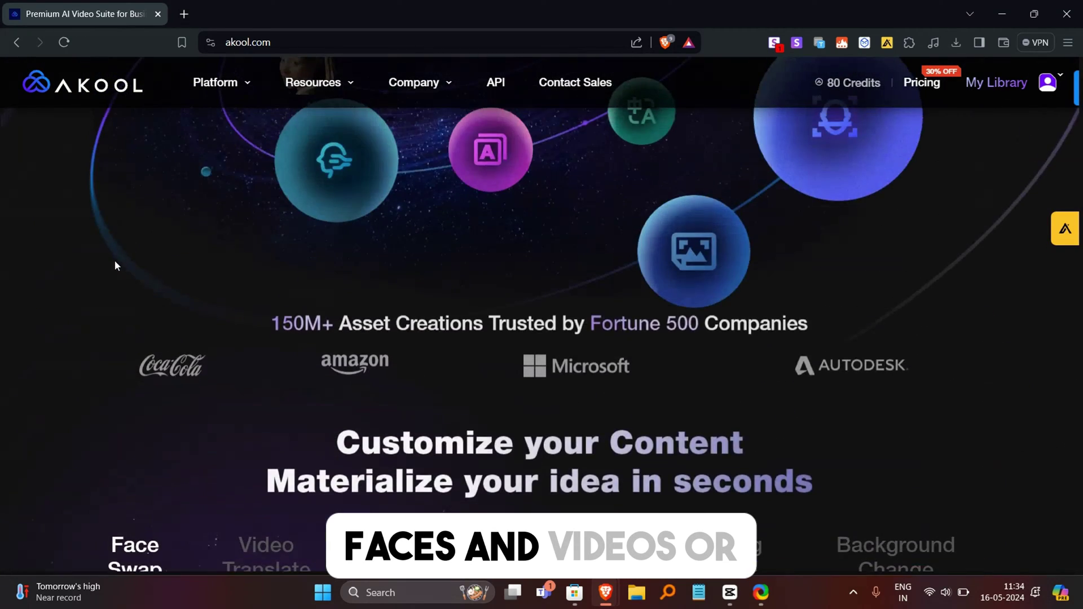
scroll(115, 265, down, 6)
click(254, 209)
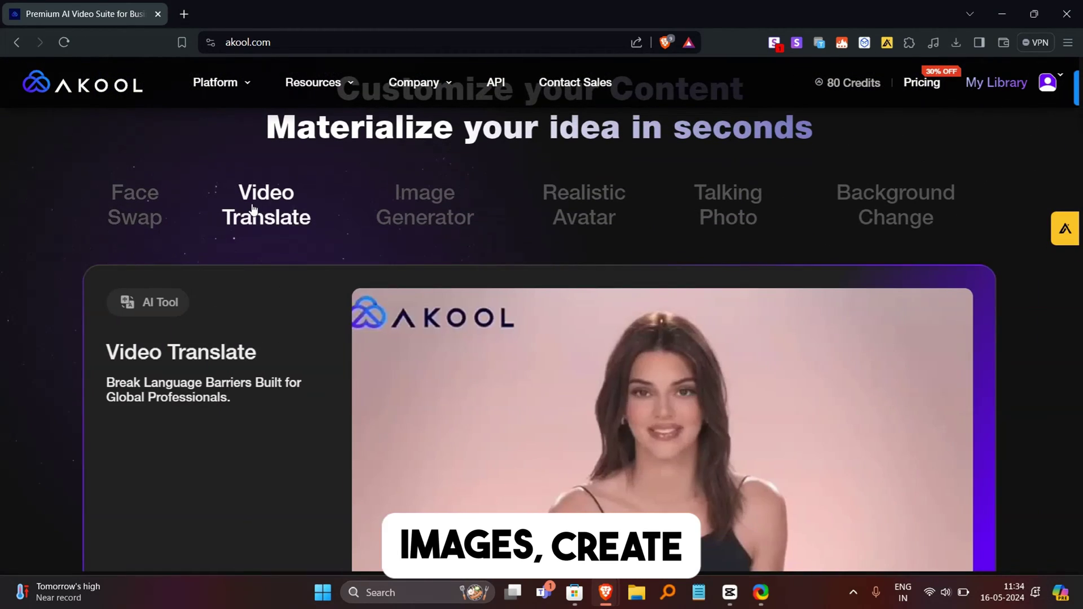
click(402, 205)
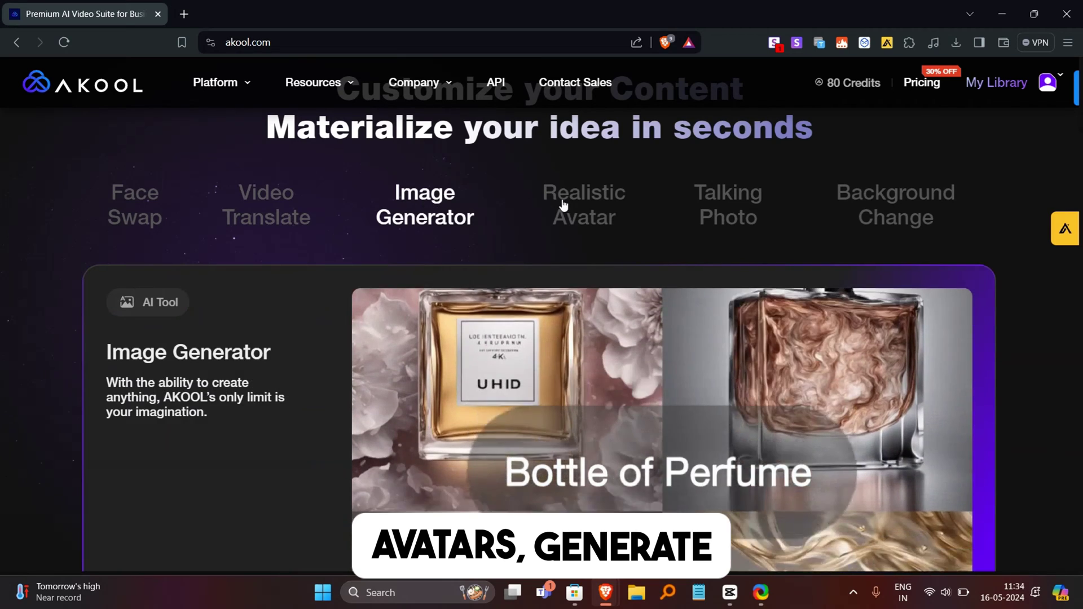
click(563, 207)
click(728, 206)
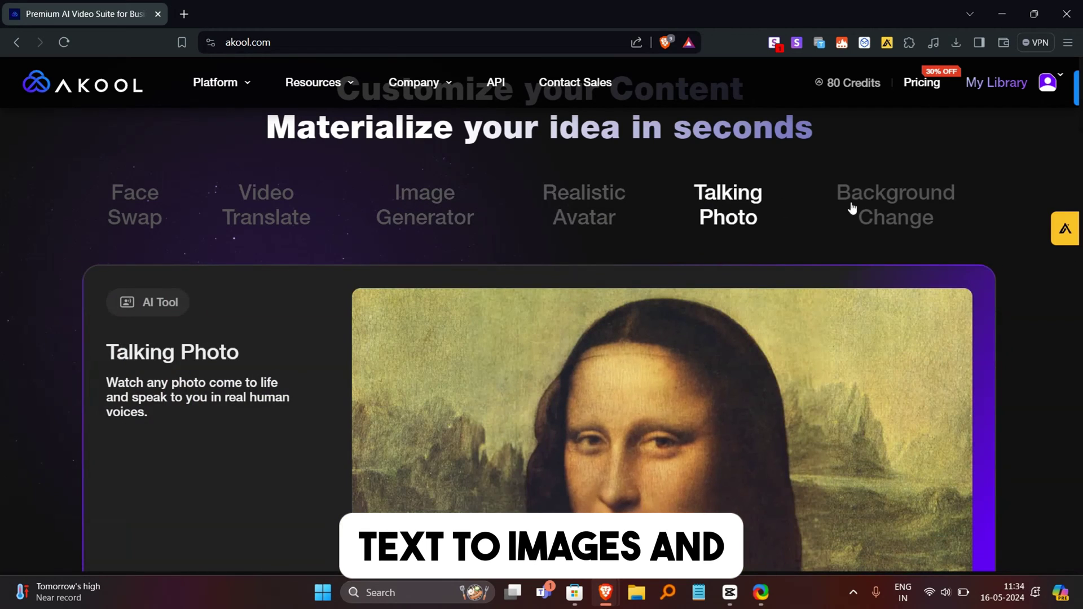
click(887, 211)
click(115, 204)
Launch the Face Swap tool with Try Free.
scroll(179, 231, down, 2)
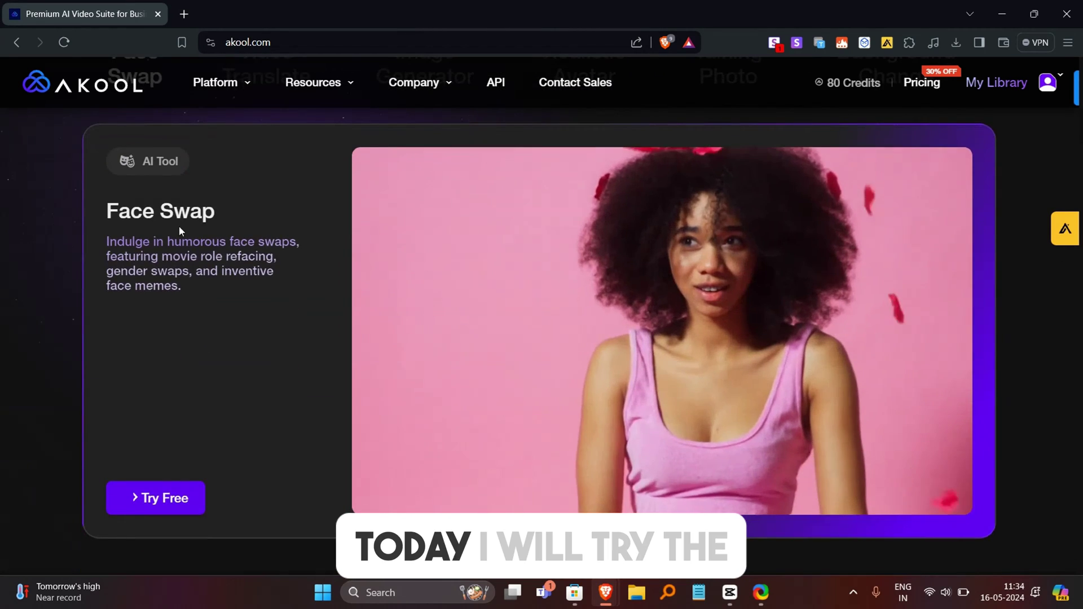
scroll(136, 246, up, 2)
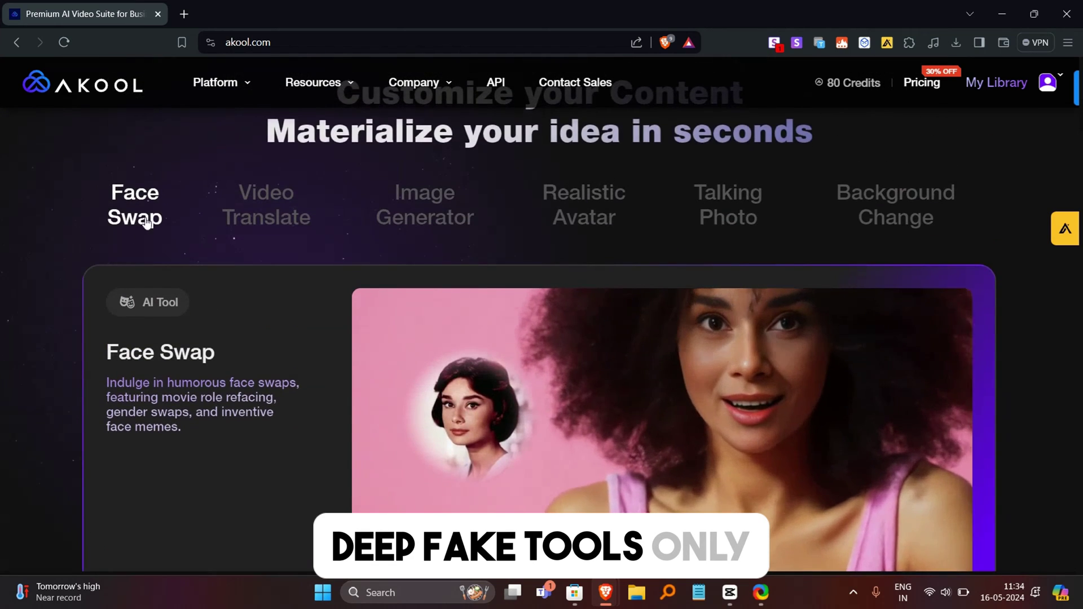
scroll(152, 222, down, 2)
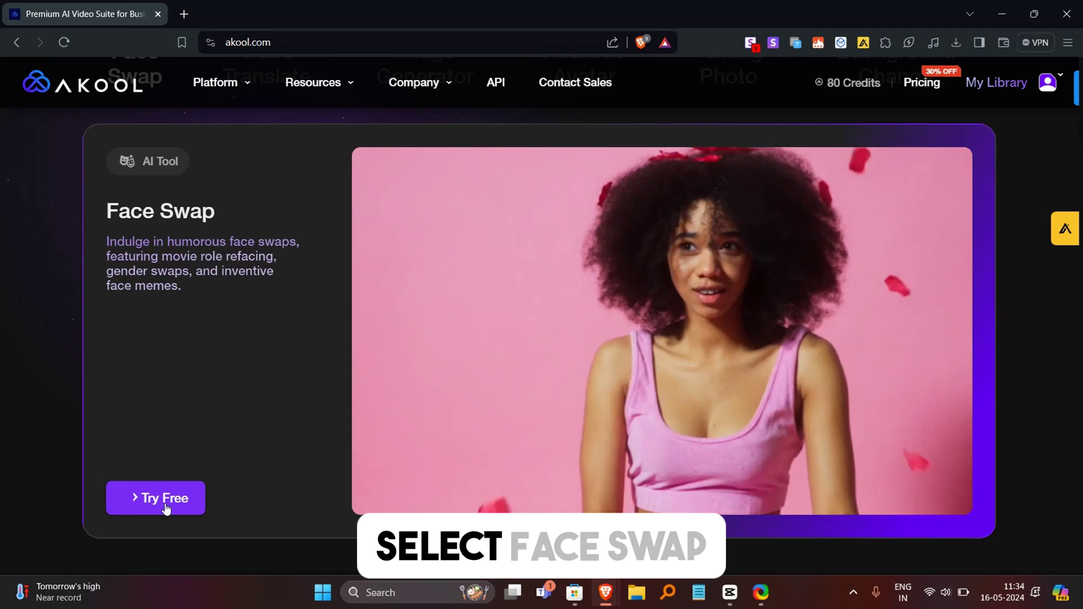
click(165, 499)
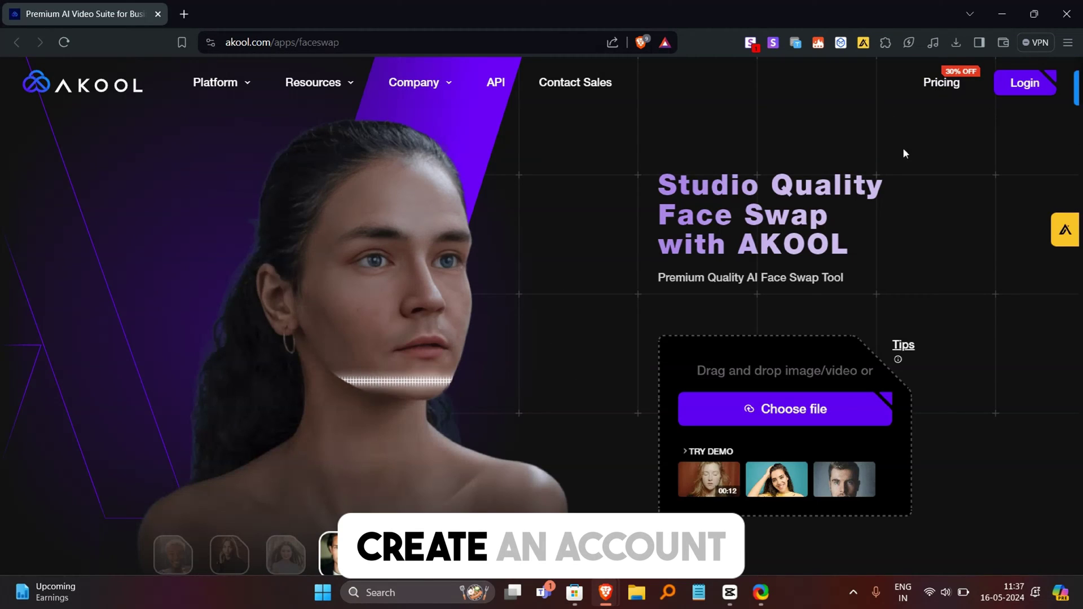
Sign in to Akool with a Google account and return to the Face Swap upload area.
click(1012, 86)
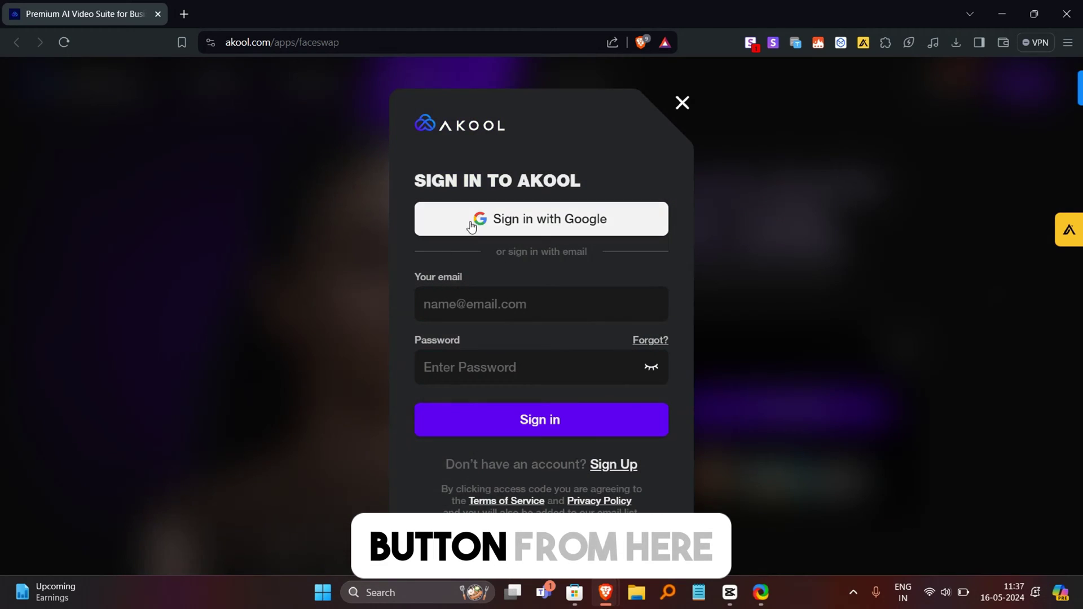
click(512, 306)
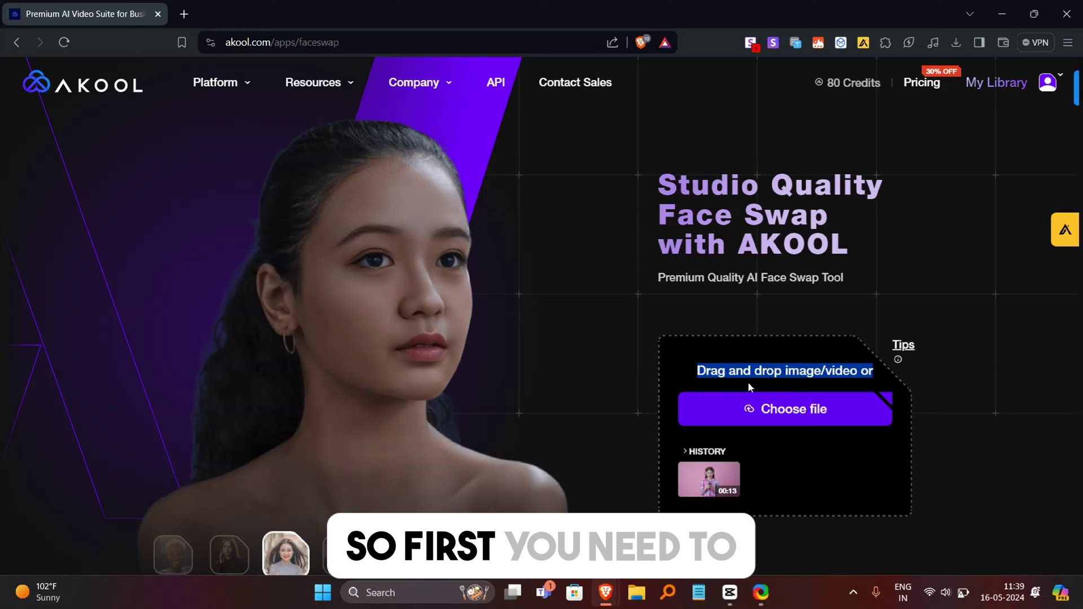
drag(689, 376, 867, 377)
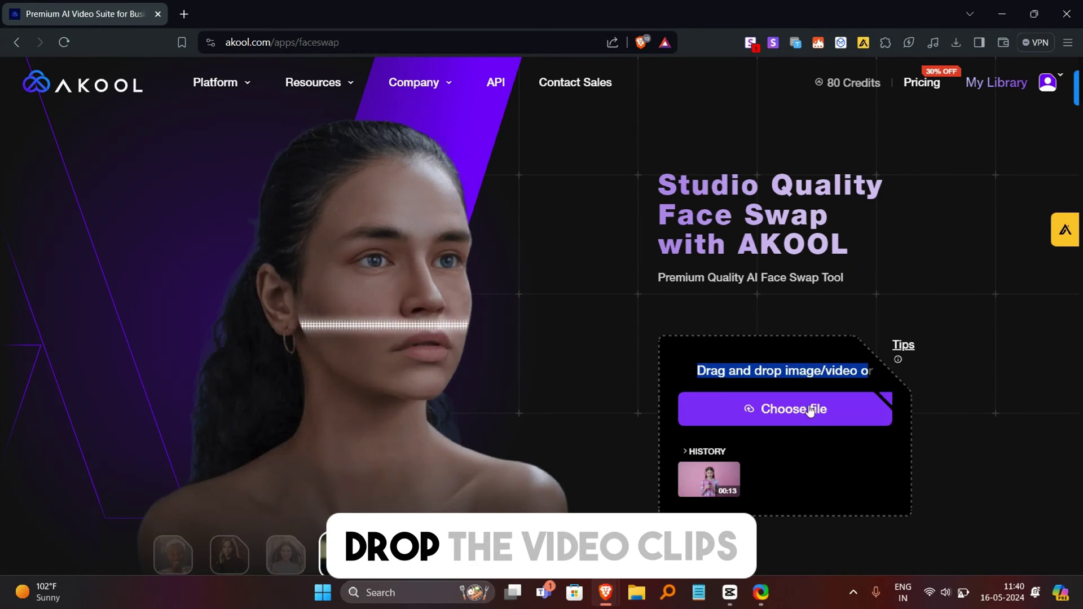
Upload the 0514 (1) video and preview each of its two detected faces.
click(825, 419)
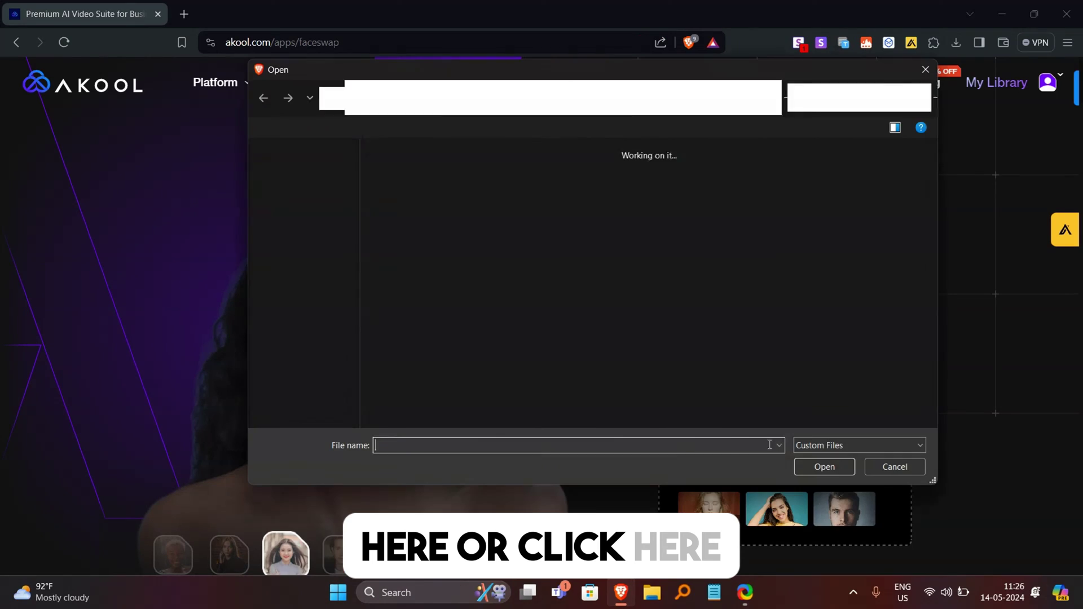
click(410, 195)
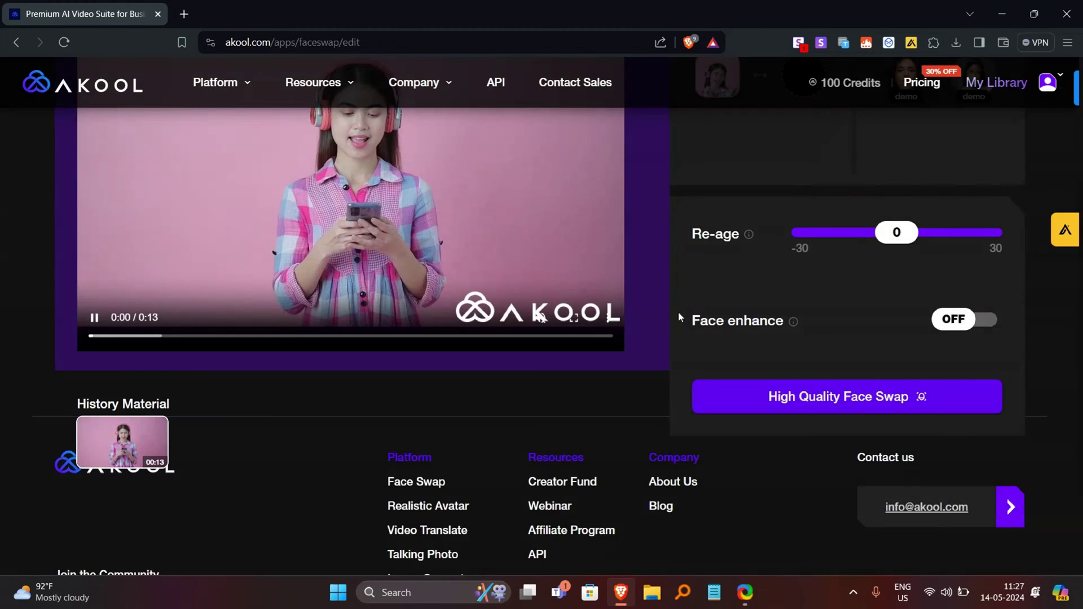
scroll(692, 325, up, 4)
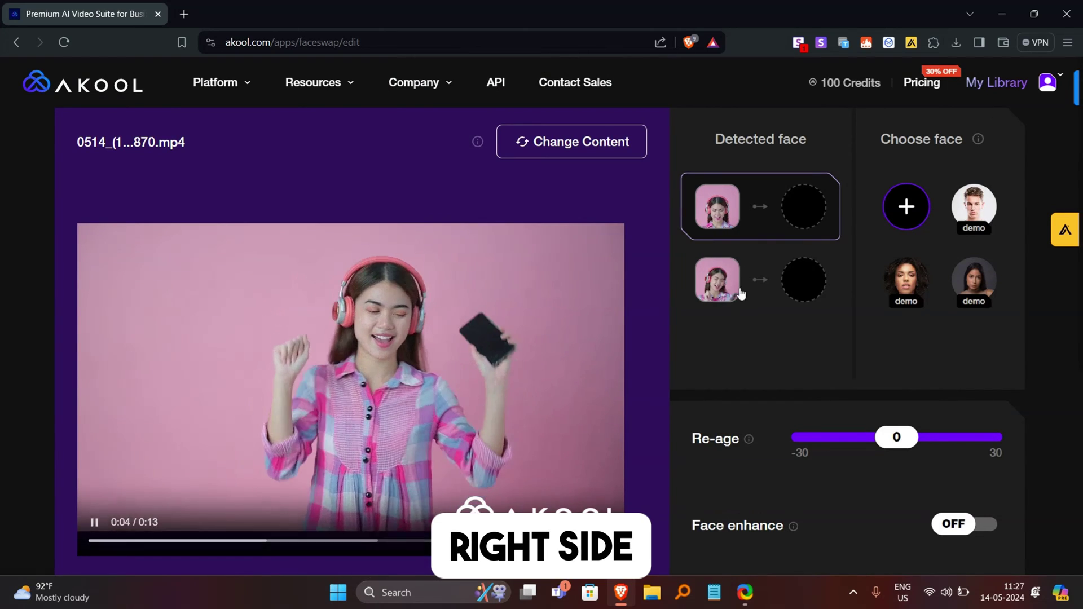
click(724, 296)
click(739, 209)
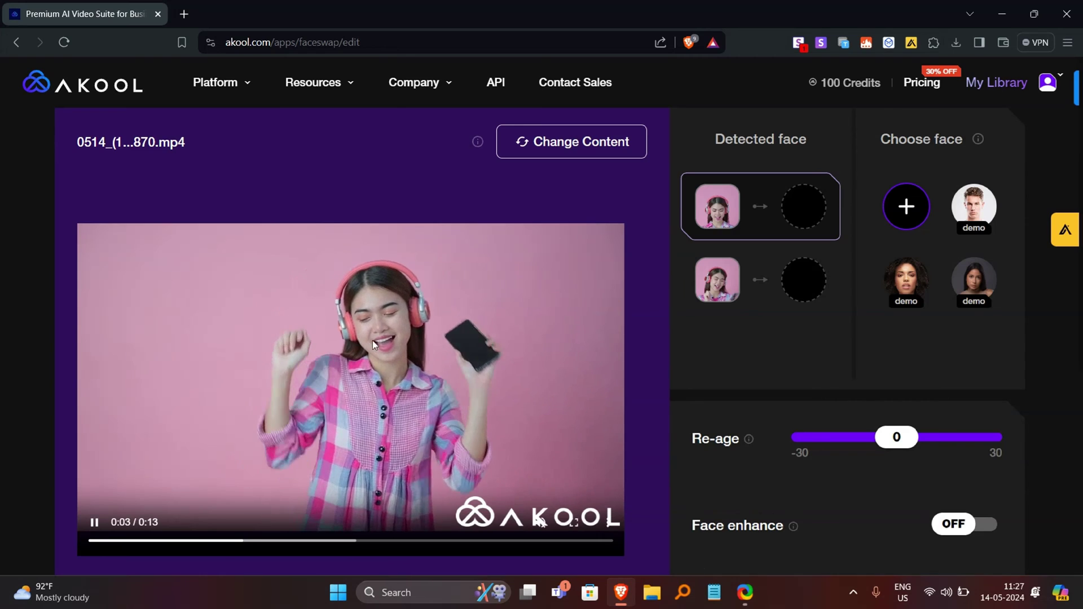
click(712, 285)
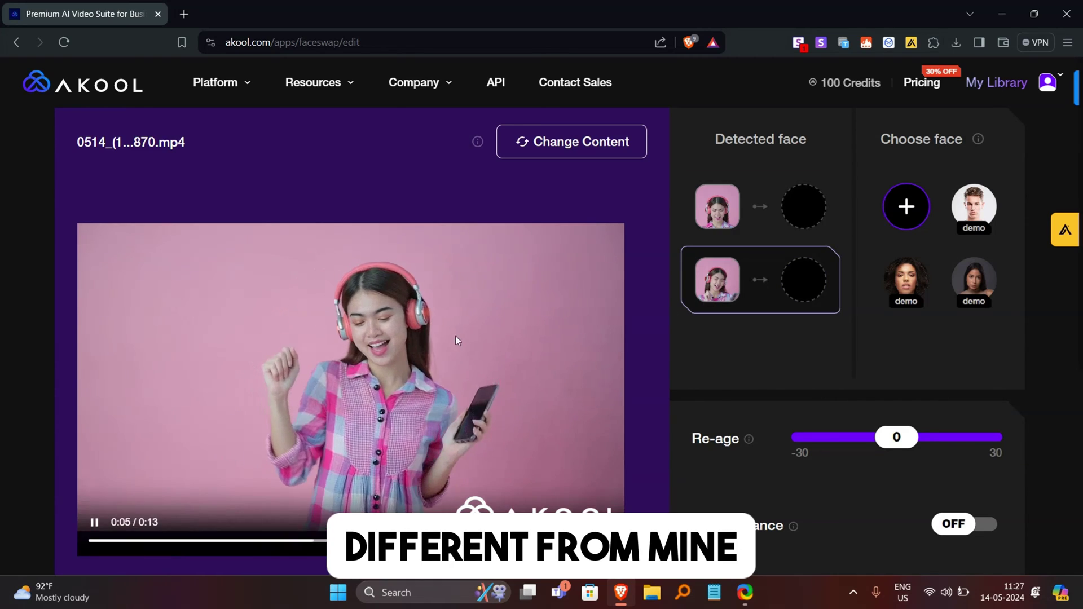
click(717, 215)
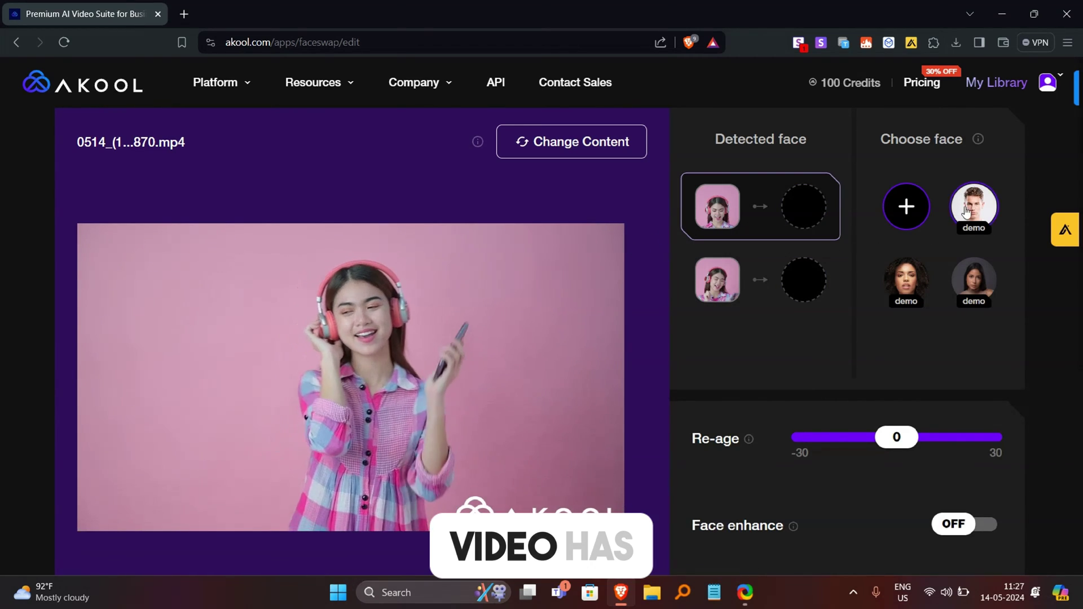
Upload a portrait from Pictures > New folder (2) as a new face choice.
click(906, 207)
click(306, 313)
double_click(568, 181)
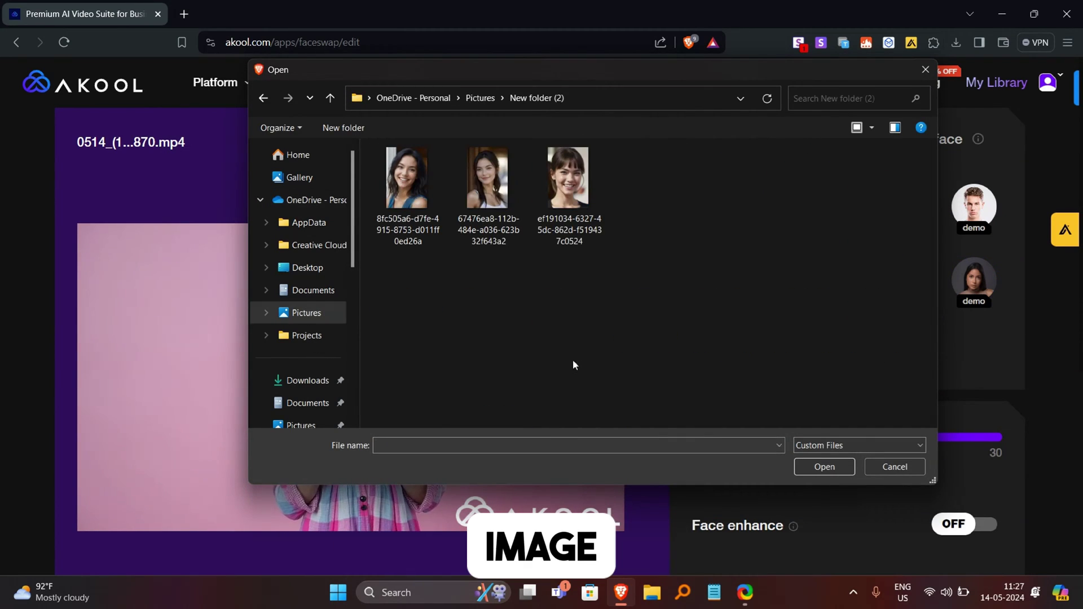
double_click(488, 177)
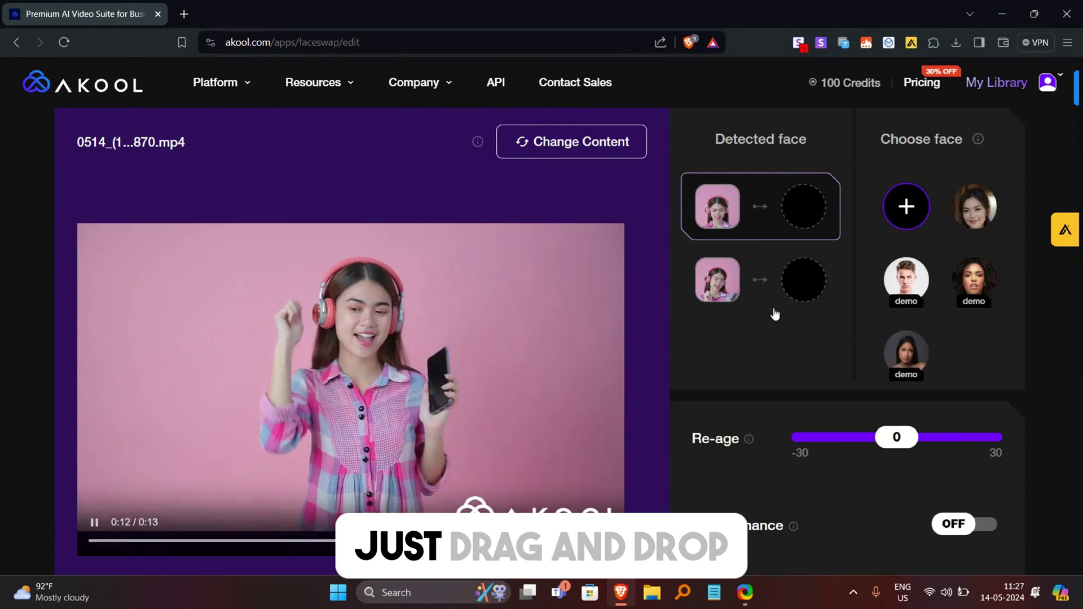
Assign the portrait as the replacement for both detected faces.
drag(974, 208, 804, 280)
click(815, 282)
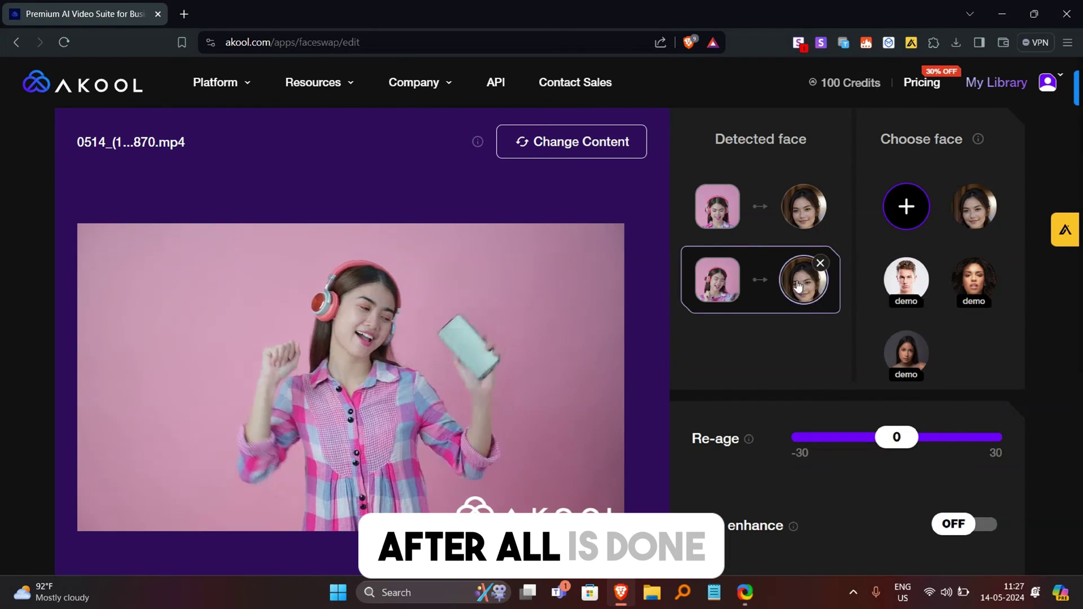
scroll(826, 338, down, 1)
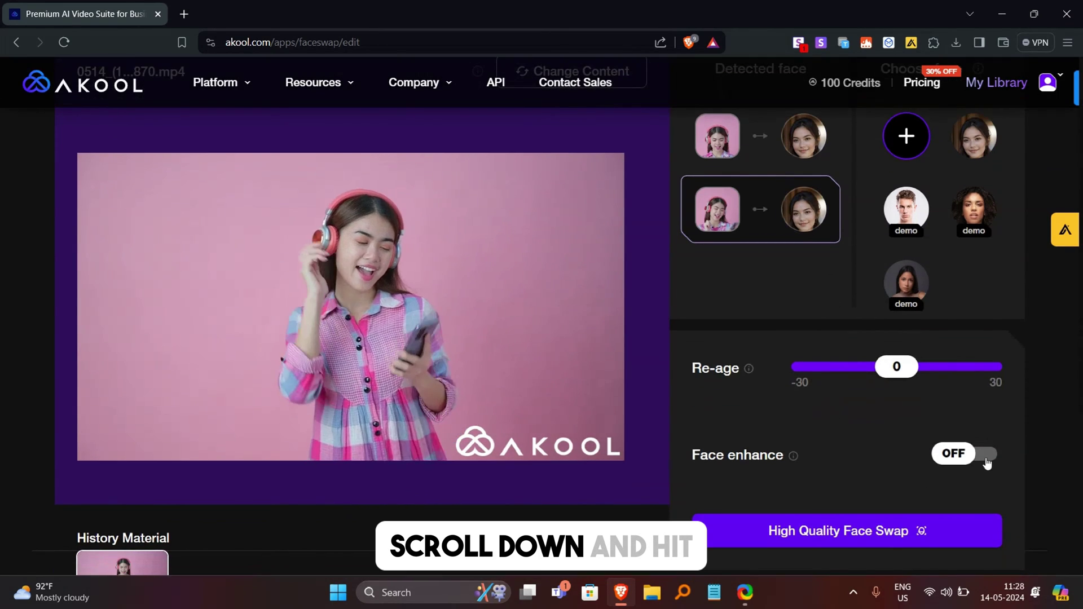
Turn Face enhance on, start the High Quality Face Swap, and view the result in My Library.
click(961, 460)
click(846, 537)
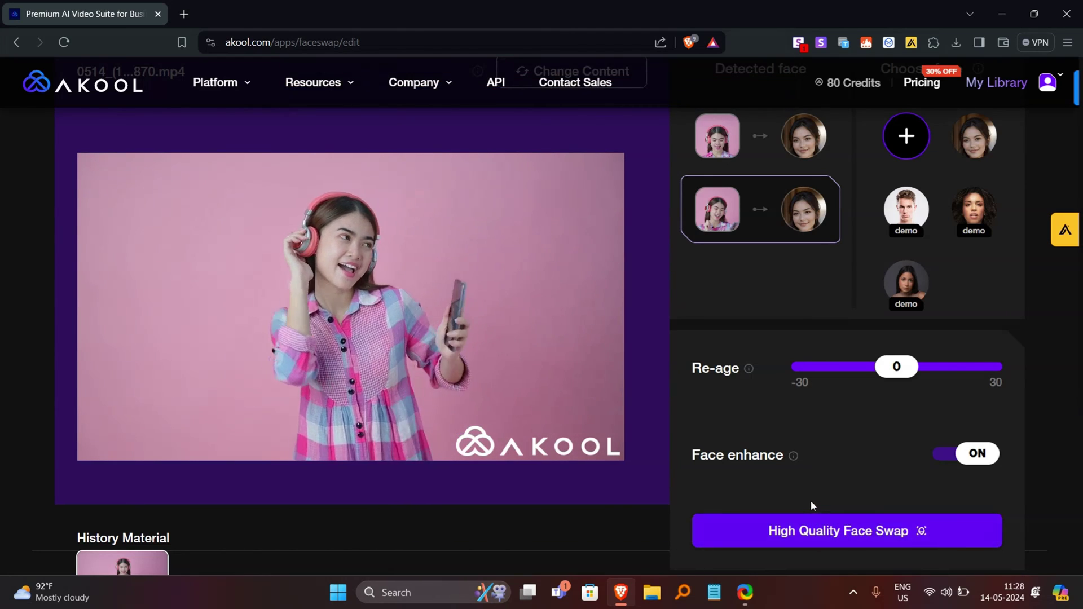
mouse_move(1023, 85)
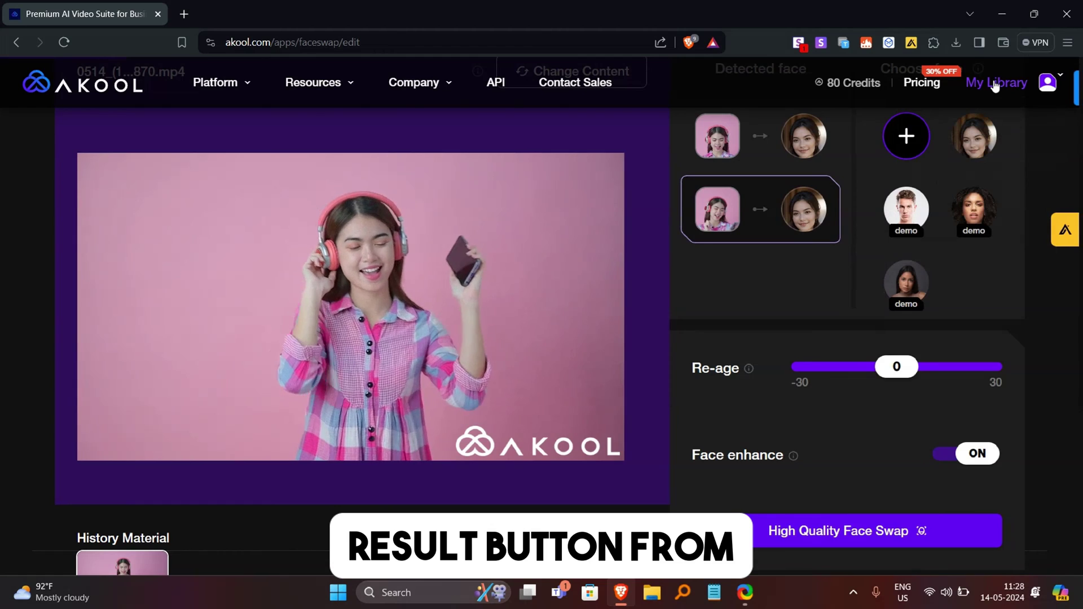
click(996, 83)
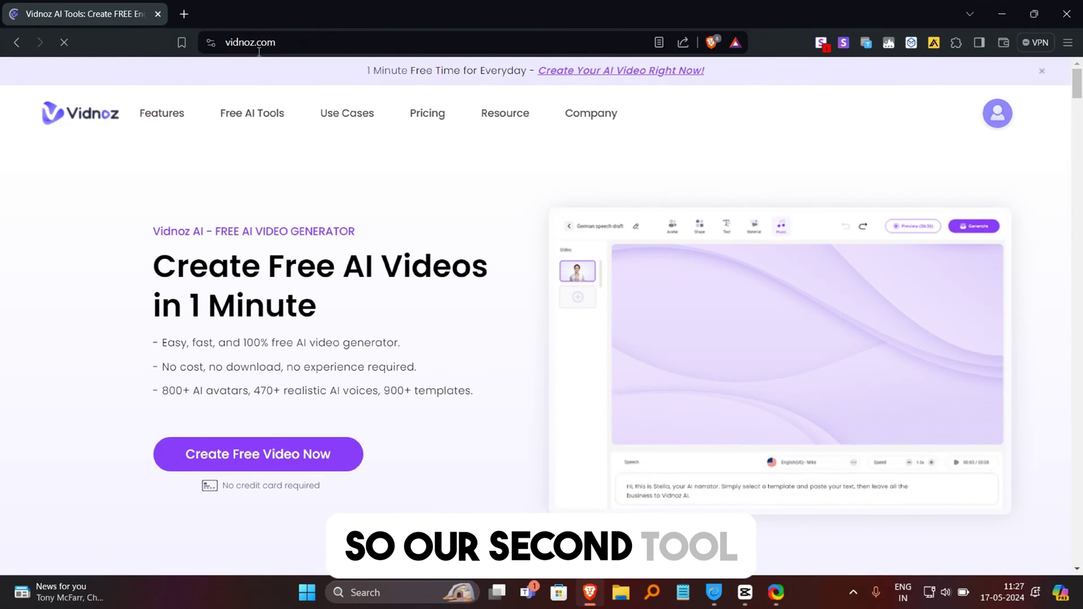
Load vidnoz.com from the browser's address bar.
drag(275, 43, 225, 43)
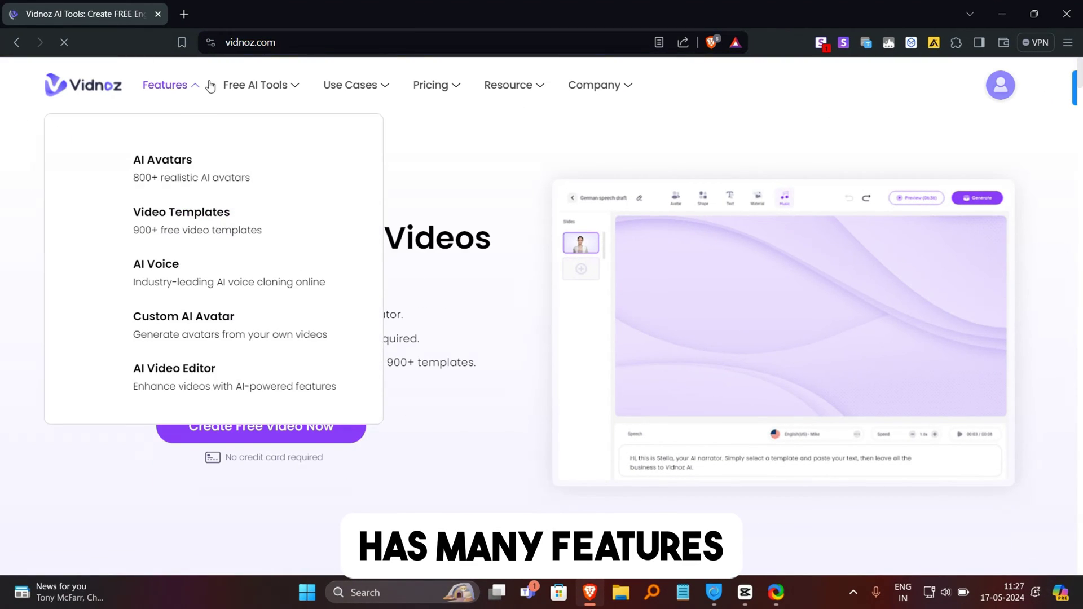
Open Vidnoz's Video Face Swap tool from Free AI Tools.
scroll(5, 285, down, 5)
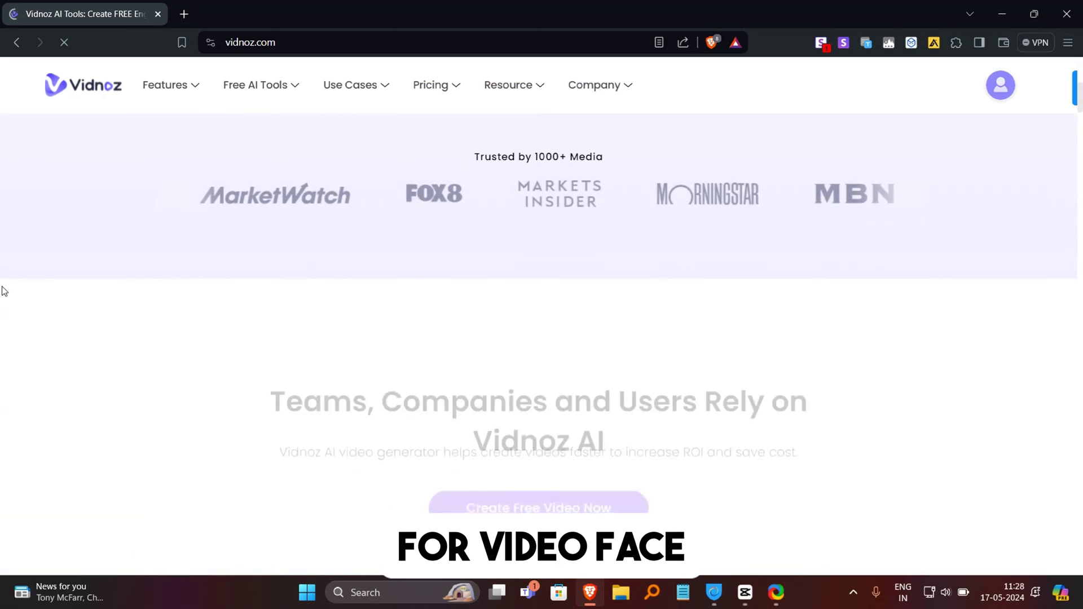
scroll(7, 288, up, 5)
mouse_move(231, 91)
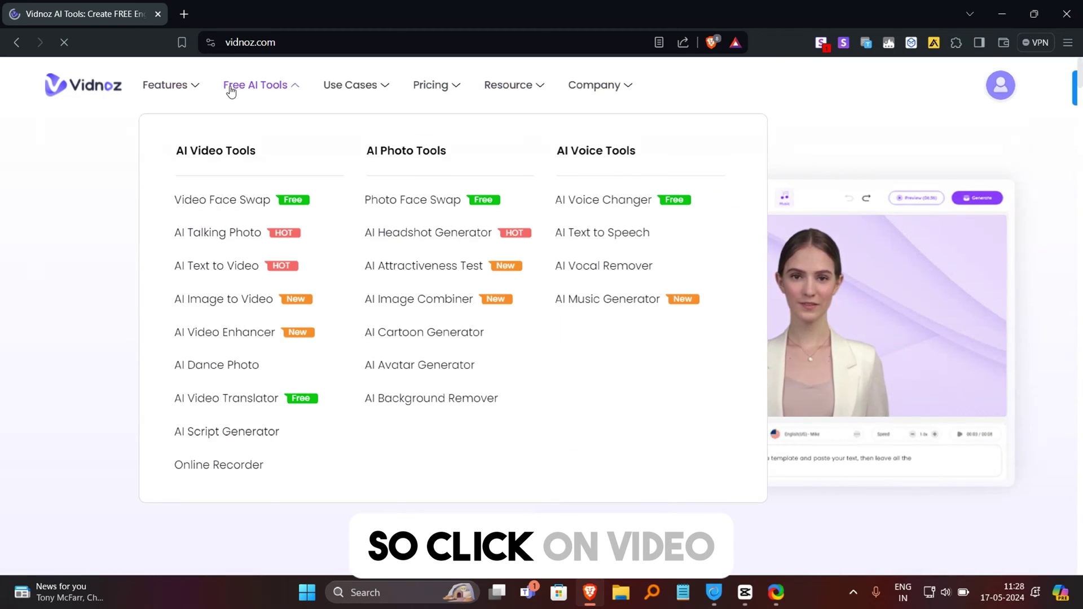
click(231, 209)
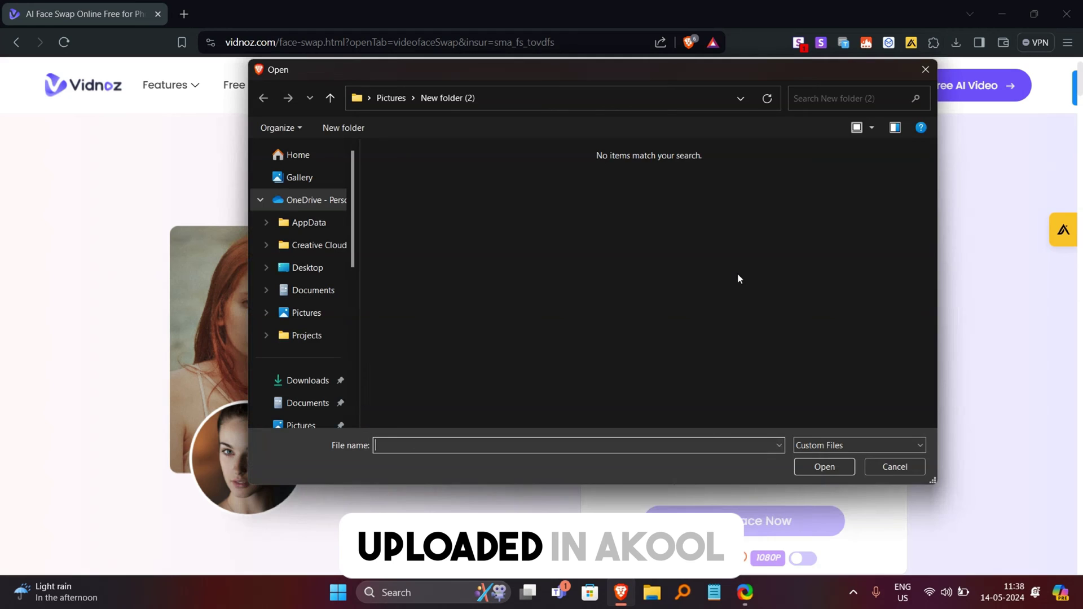
Upload the headphone-girl clip as base video and the portrait as target face.
double_click(414, 201)
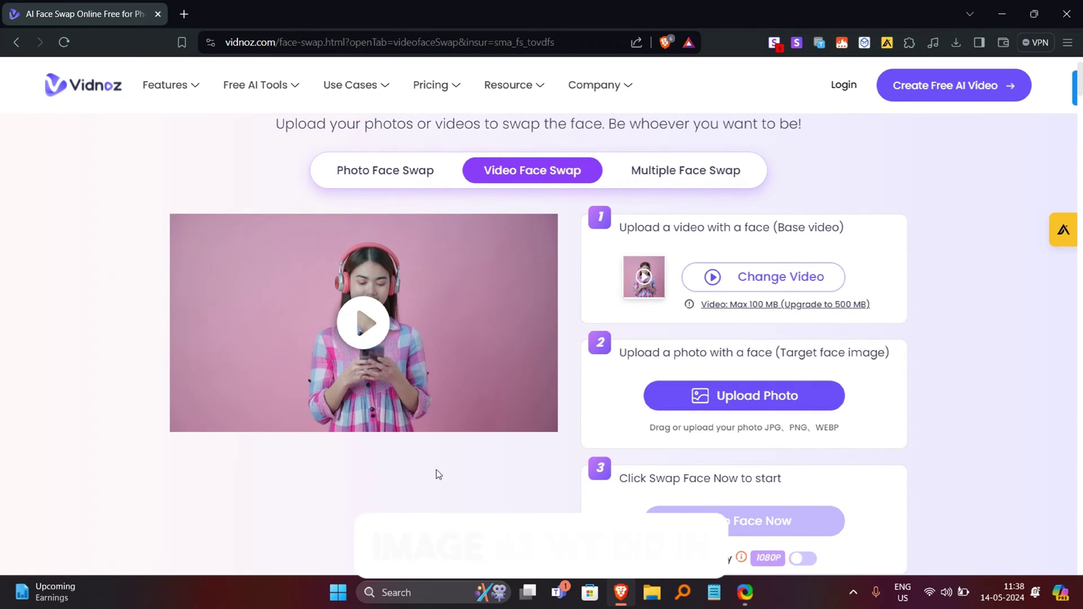
click(795, 402)
double_click(480, 193)
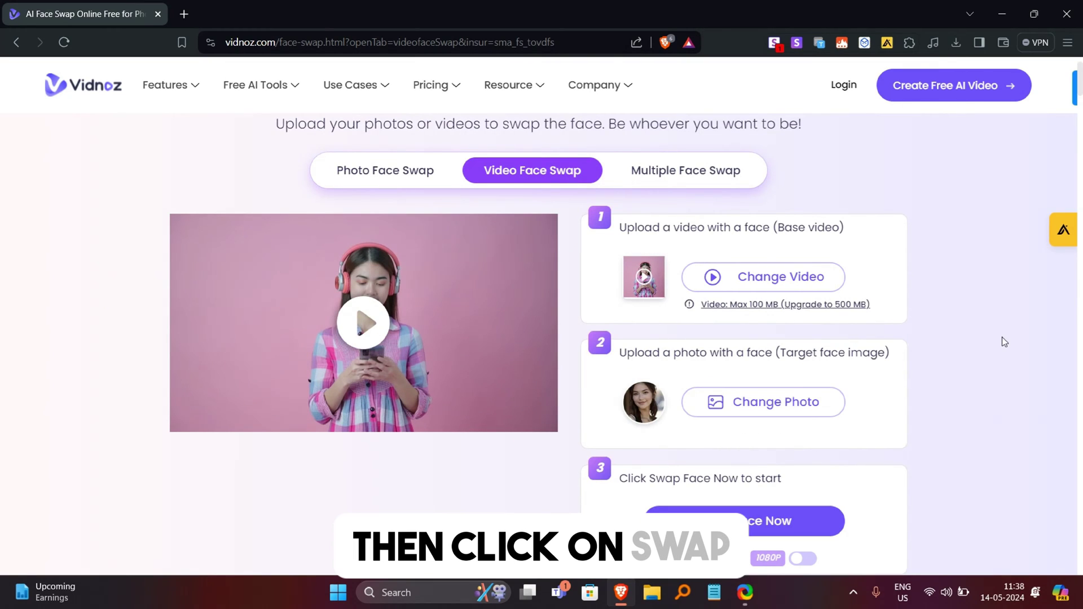
scroll(959, 511, down, 1)
Swap the portrait's face into the video and download the resulting MP4.
click(808, 463)
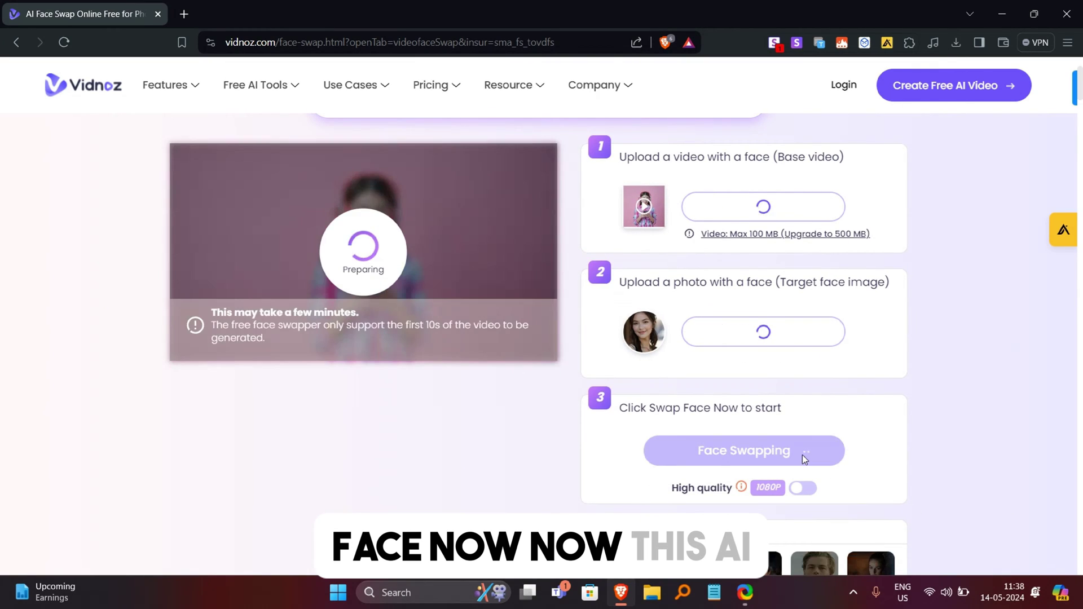
scroll(442, 475, up, 1)
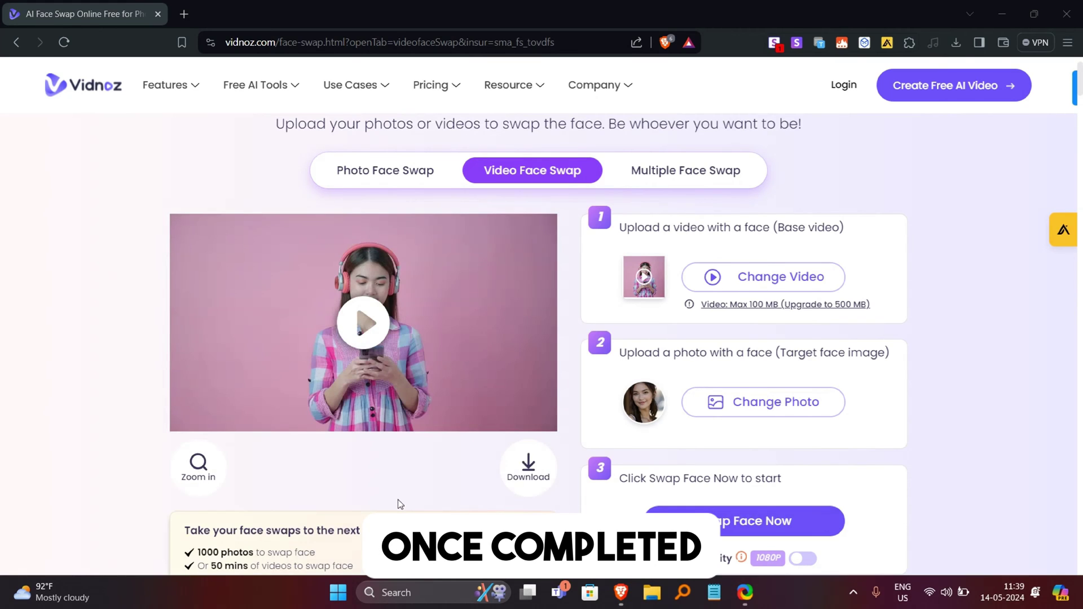
scroll(386, 250, down, 1)
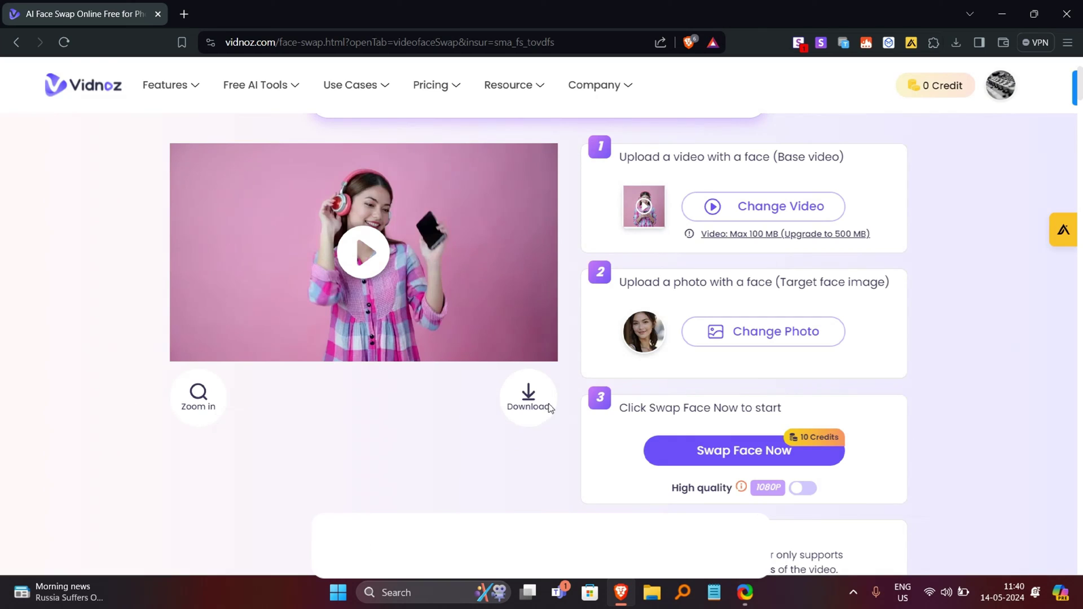
click(551, 408)
click(954, 42)
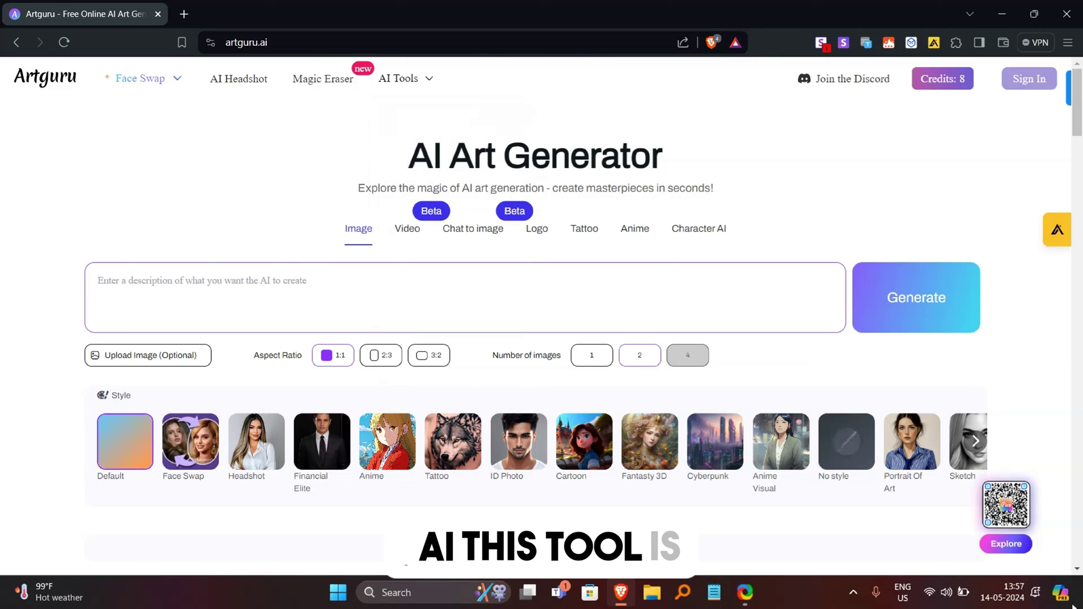
Open Artguru's Video Face Swap page.
click(854, 592)
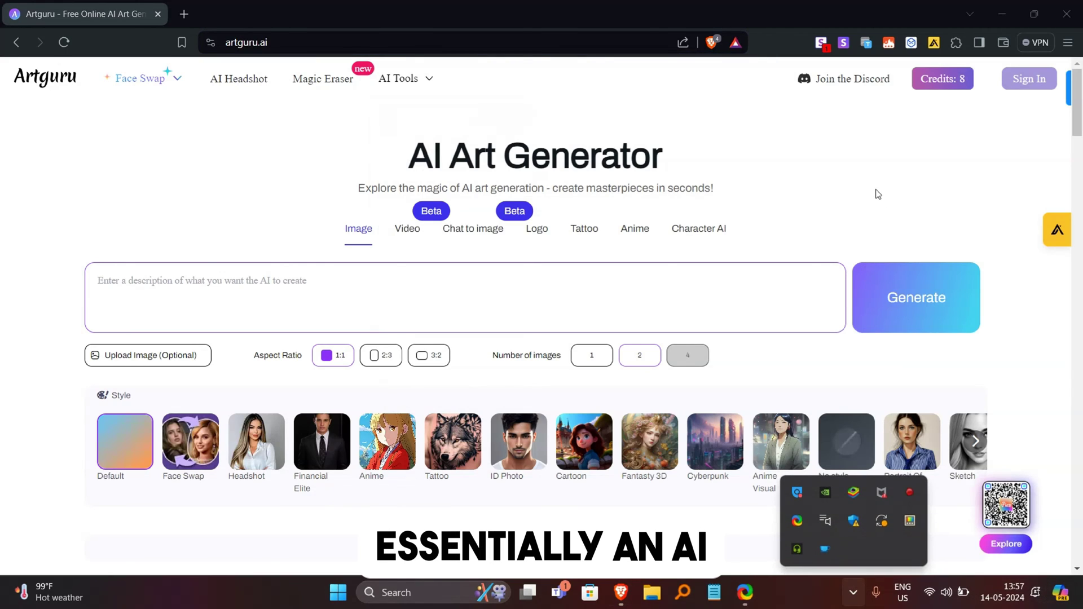
click(609, 169)
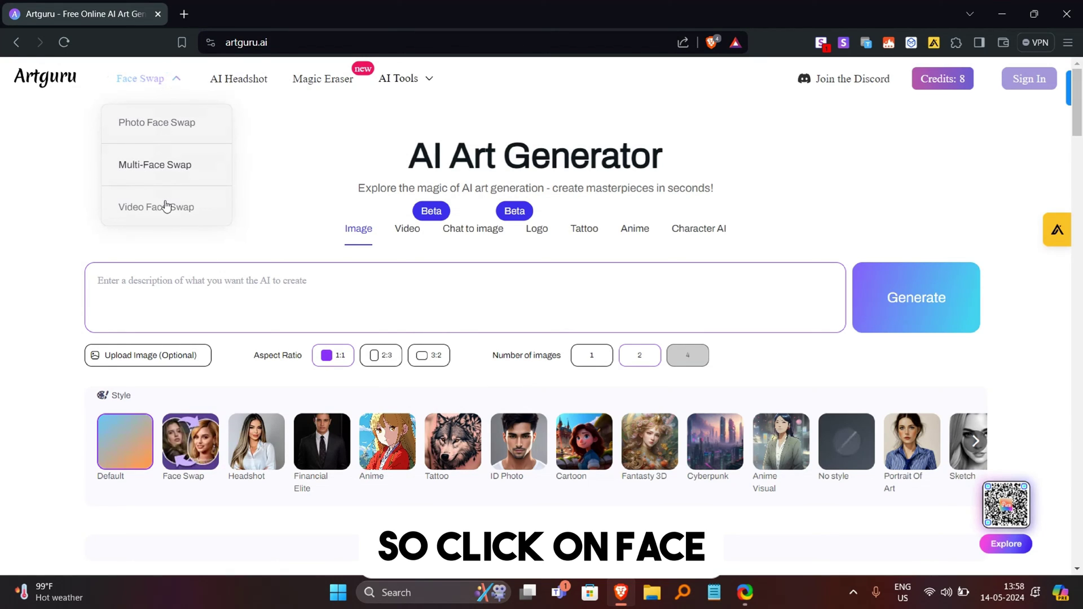
click(143, 219)
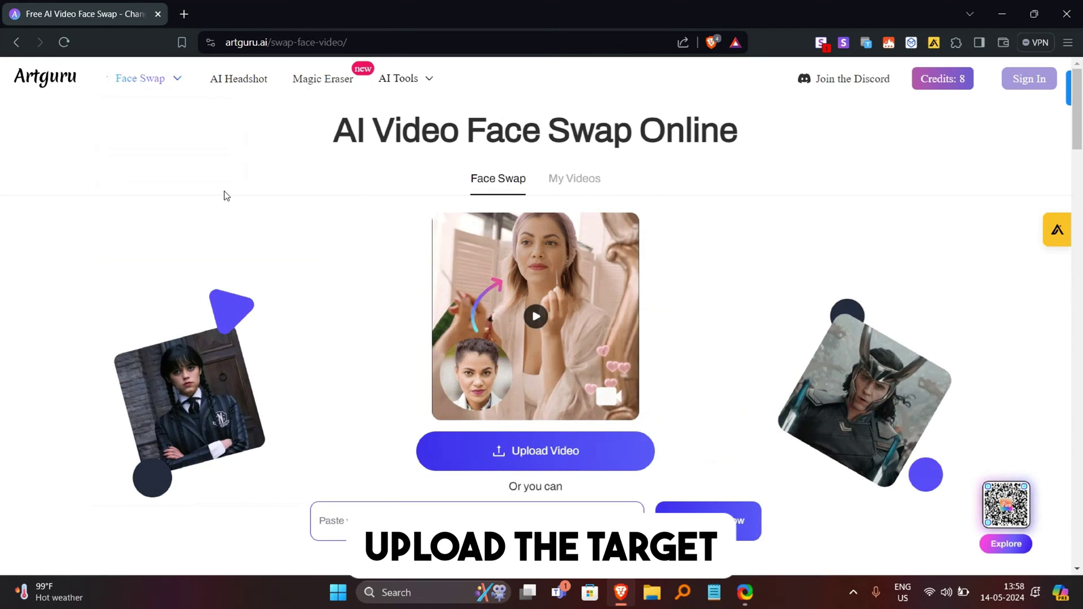
Upload the file named video and continue to its detected face.
click(580, 452)
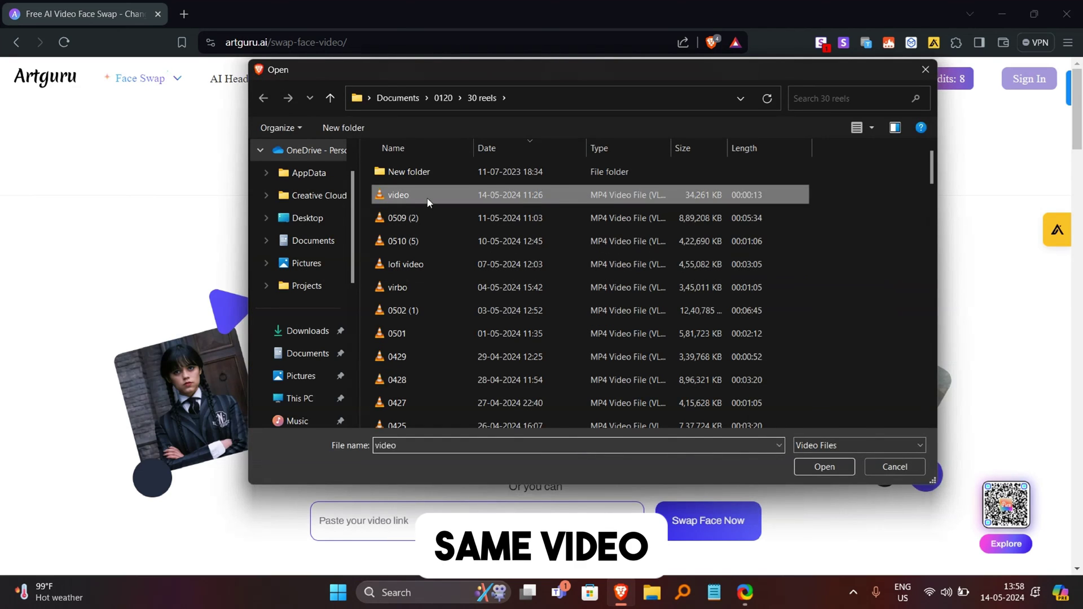
double_click(427, 202)
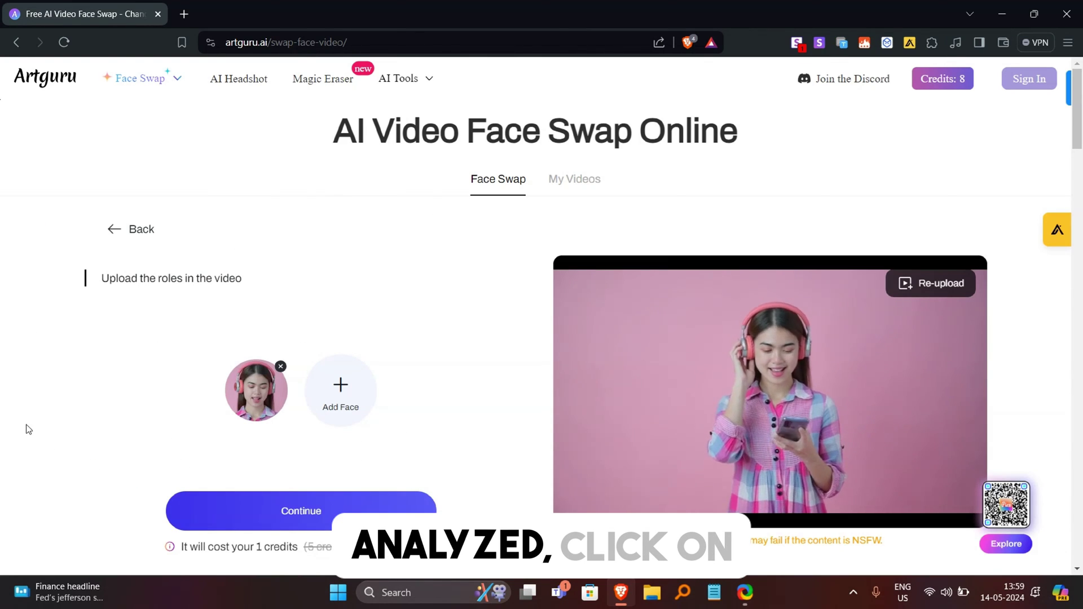
click(254, 515)
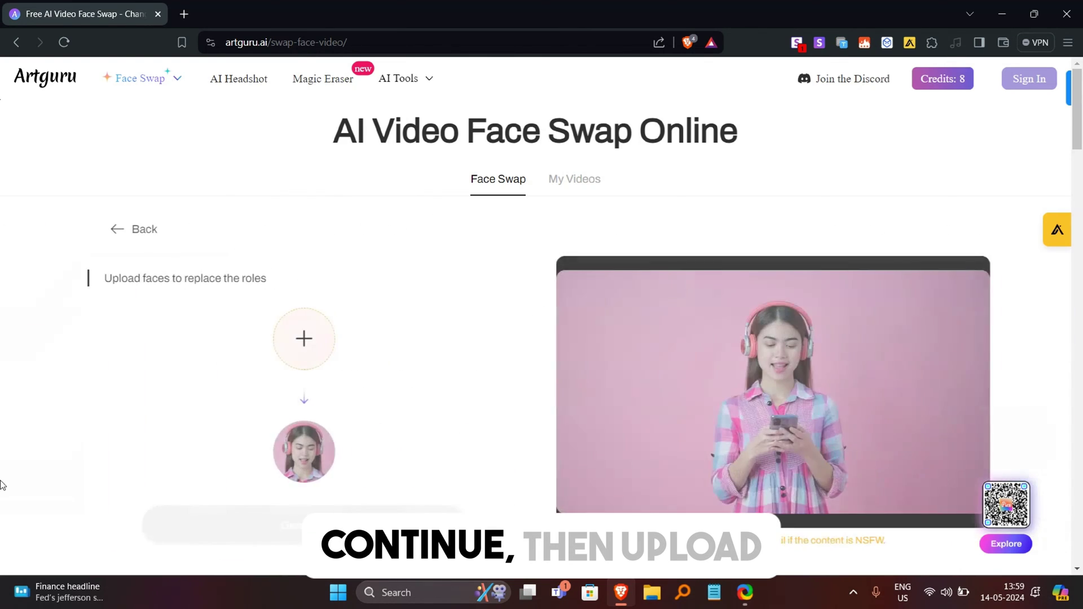
Add the portrait named image as the replacement face.
click(299, 338)
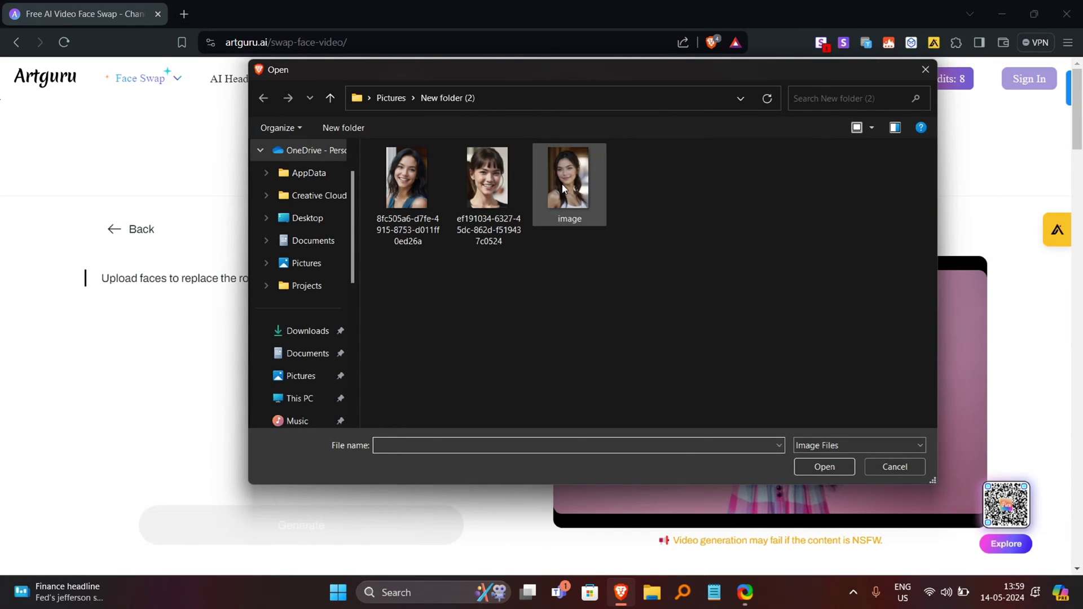
double_click(559, 190)
click(514, 186)
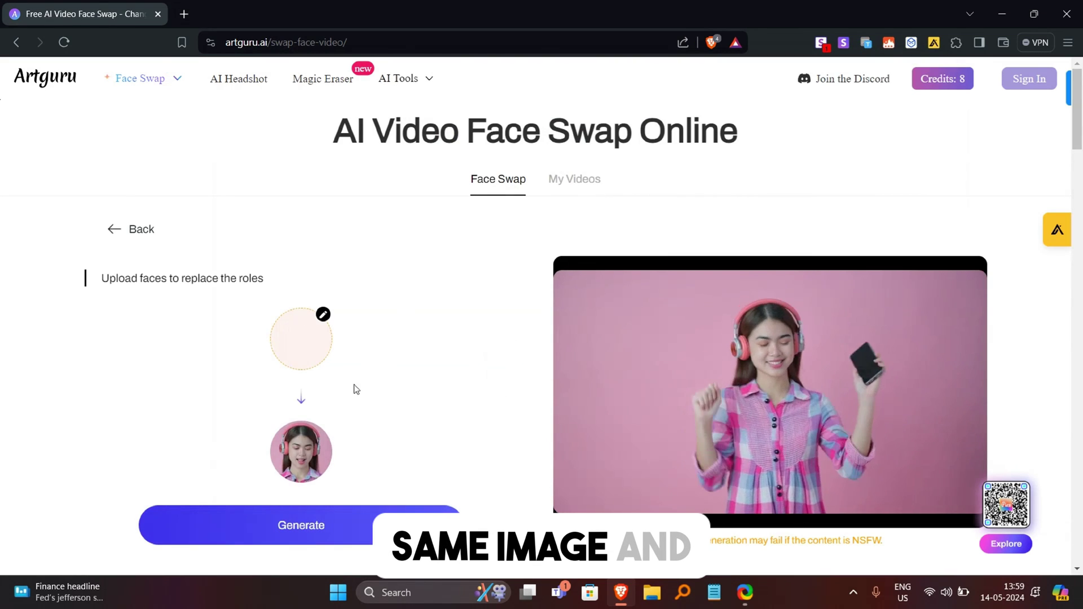
Generate the headphone-girl face swap, preview it in My Videos, and download the MP4.
click(310, 531)
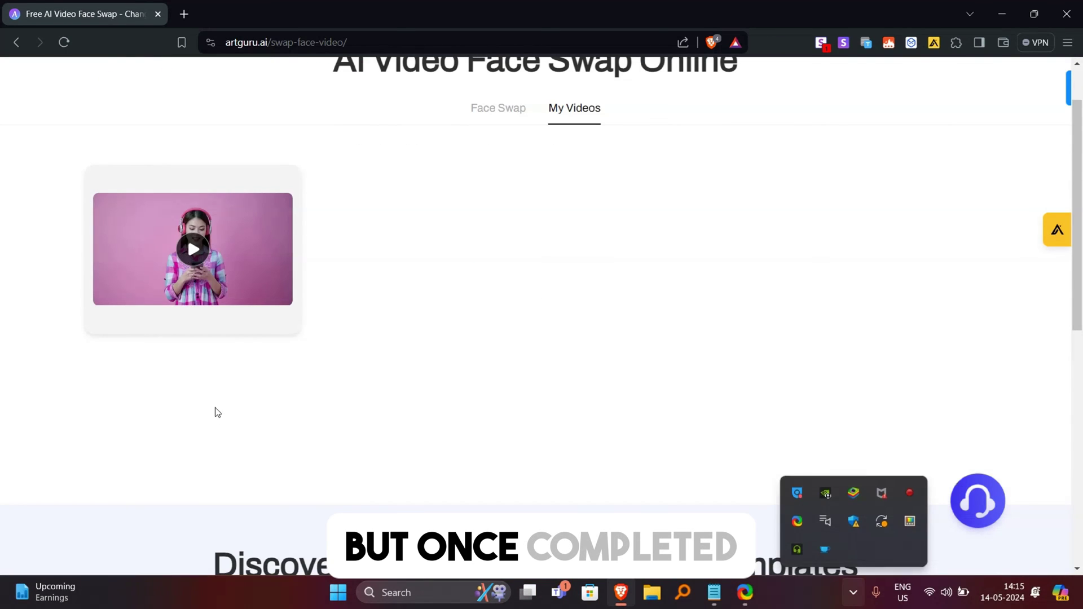
scroll(215, 411, up, 2)
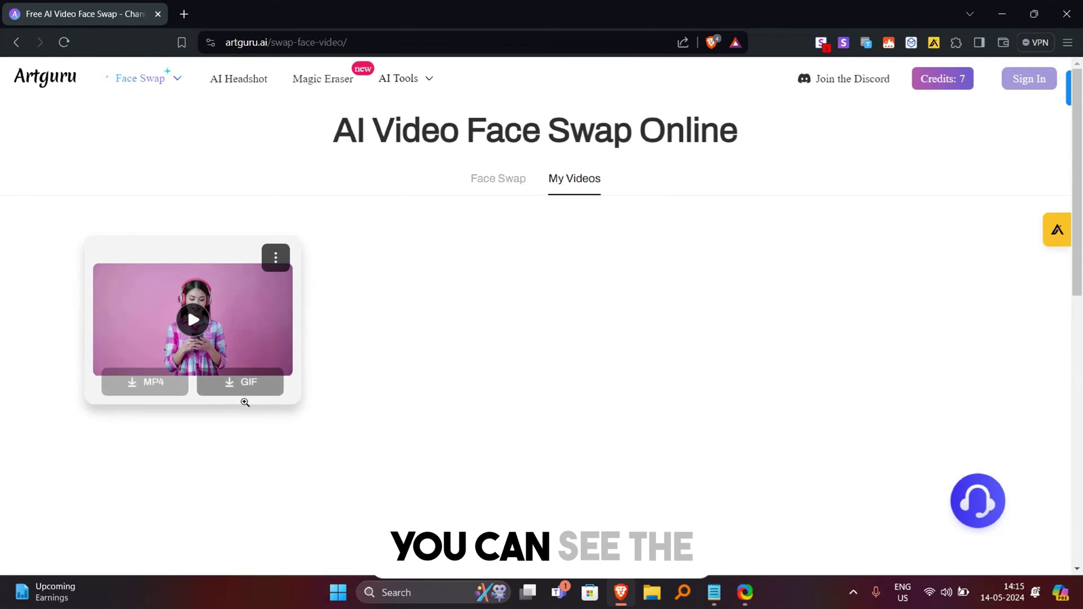
click(192, 320)
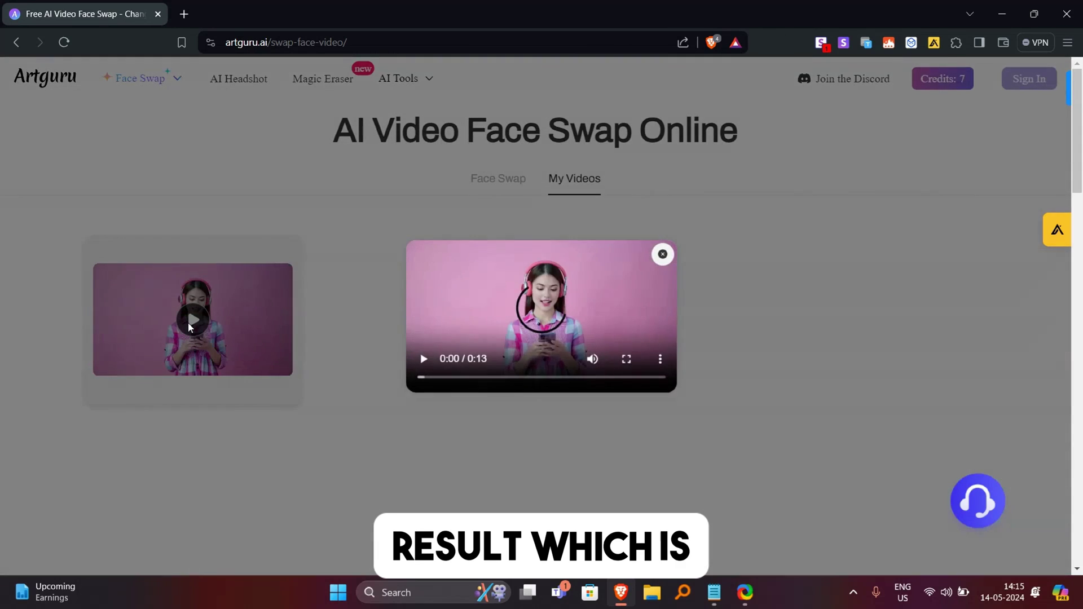
click(178, 416)
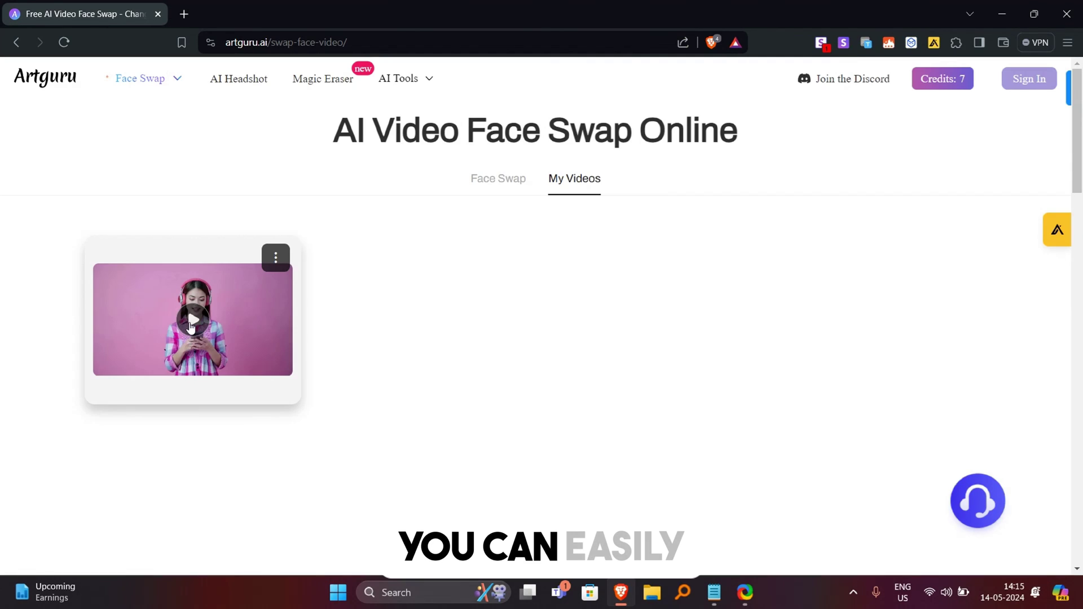
click(275, 257)
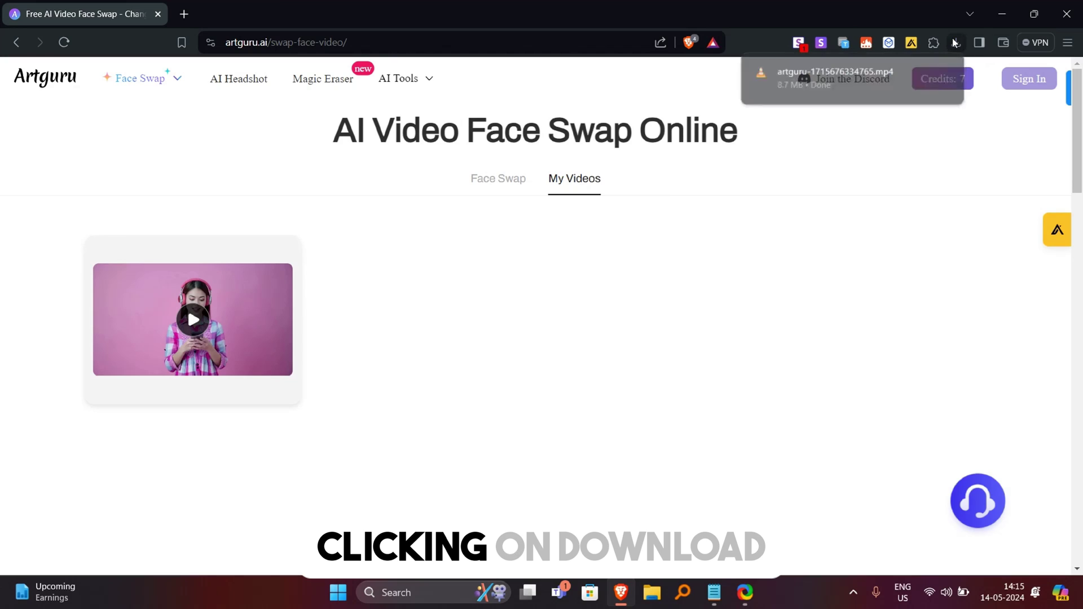